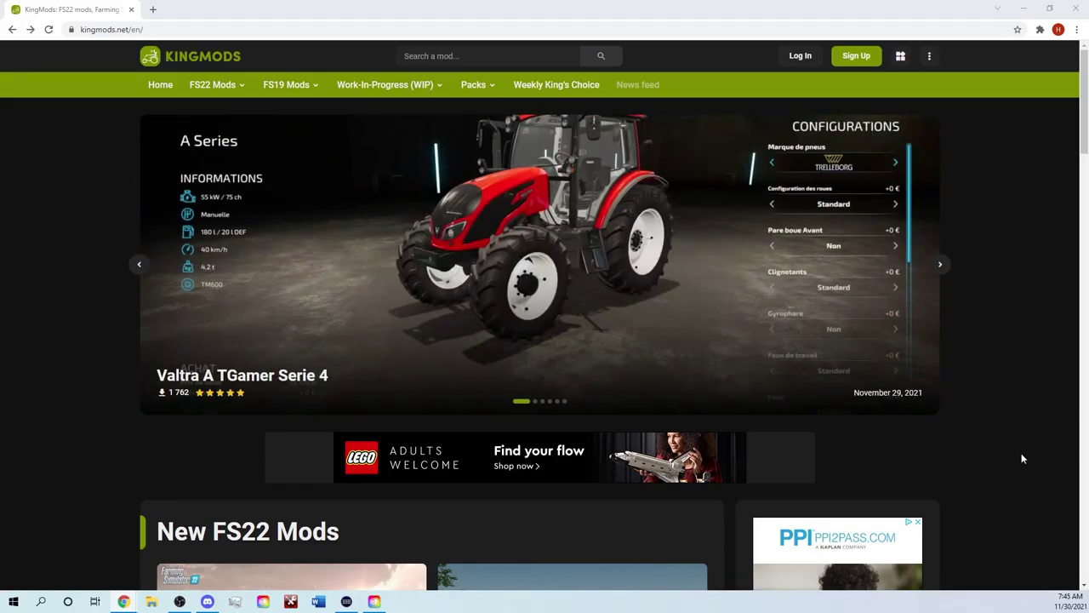
- Scroll the KingMods home page to bring the FS22 Mods menu into view
scroll(1023, 458, "down", 2)
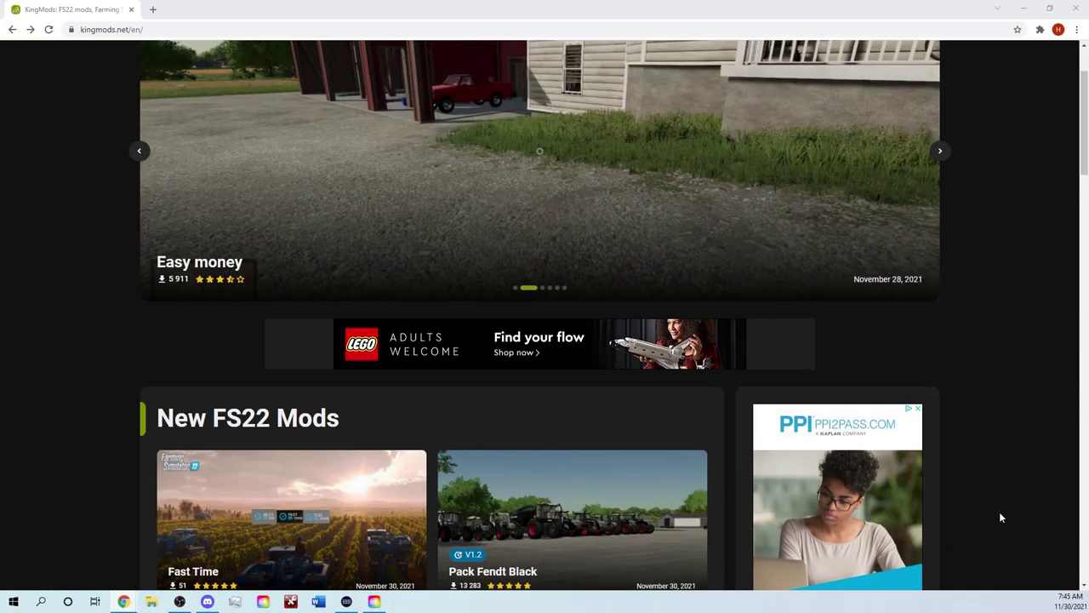
scroll(1001, 509, "down", 1)
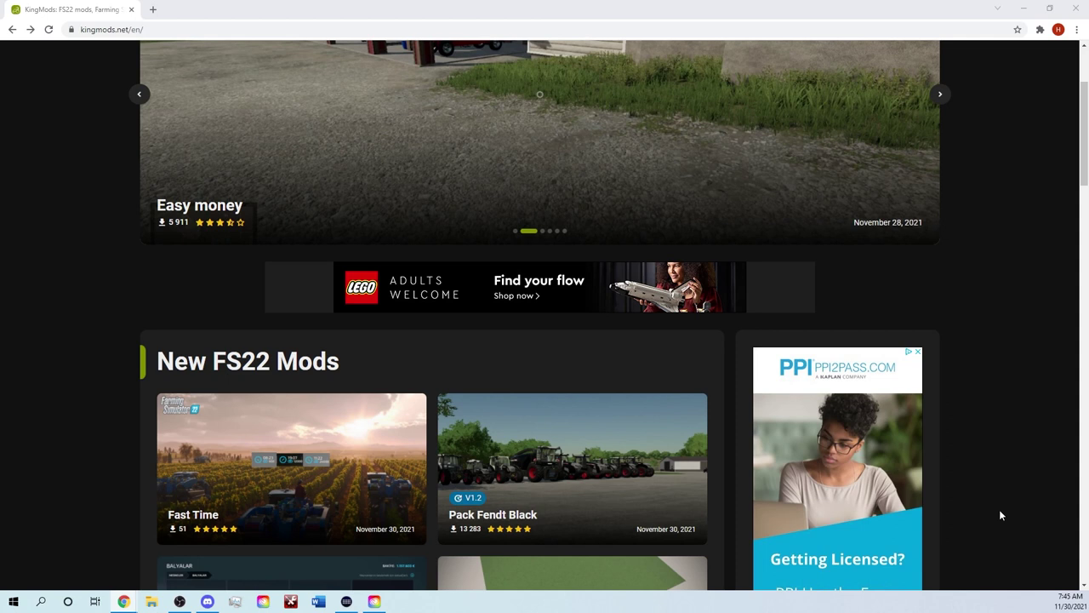
scroll(1001, 511, "up", 3)
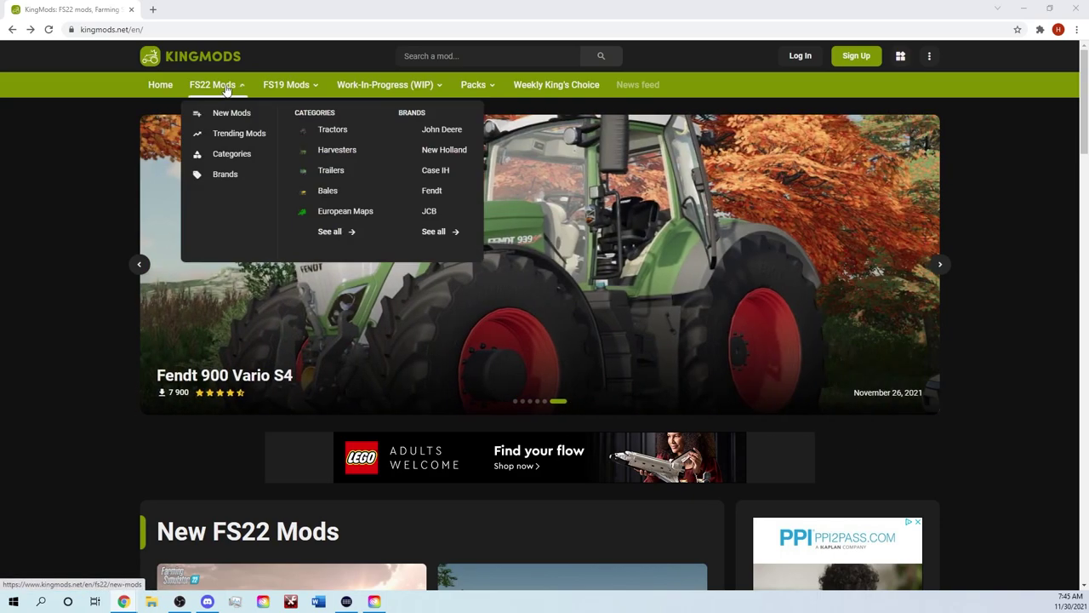
- Open New FS22 Mods and scroll the listing down to the Trailer SO Medium tile
left_click(230, 119)
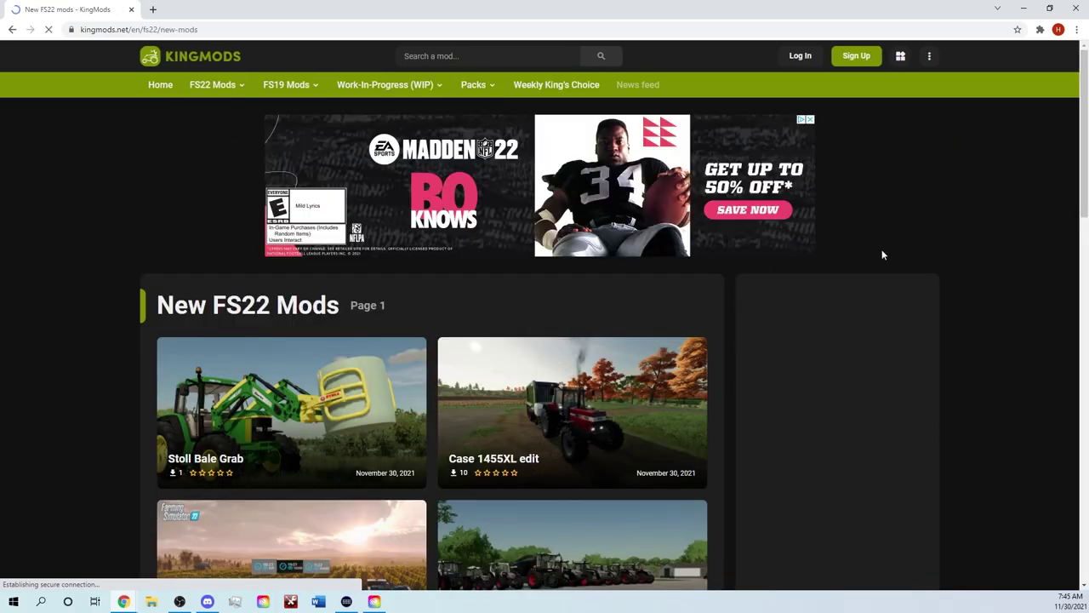
scroll(882, 254, "down", 1)
scroll(880, 266, "down", 1)
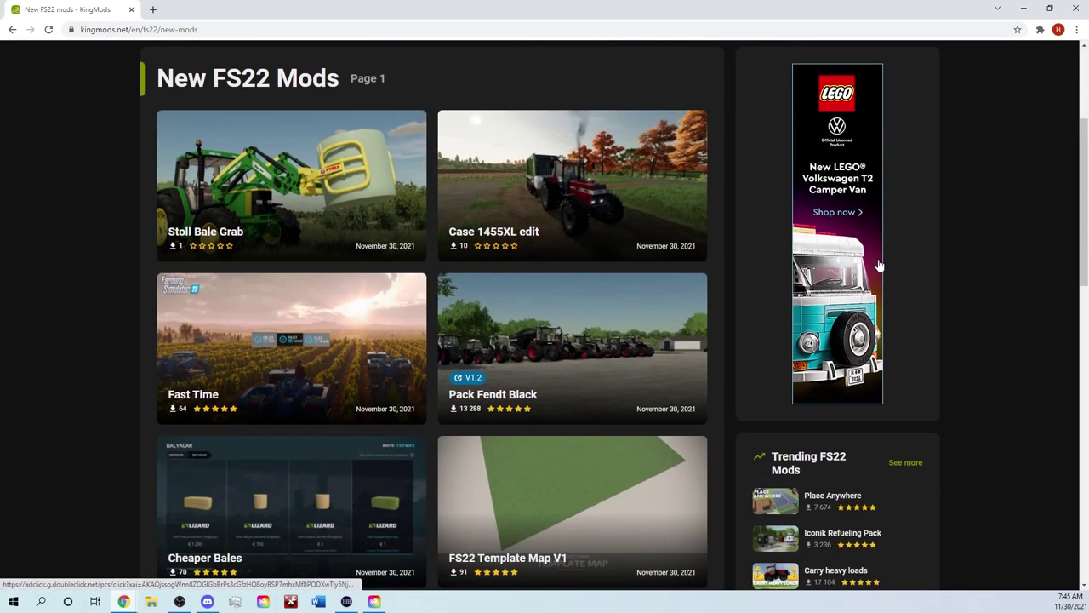
scroll(880, 266, "down", 2)
scroll(880, 266, "down", 1)
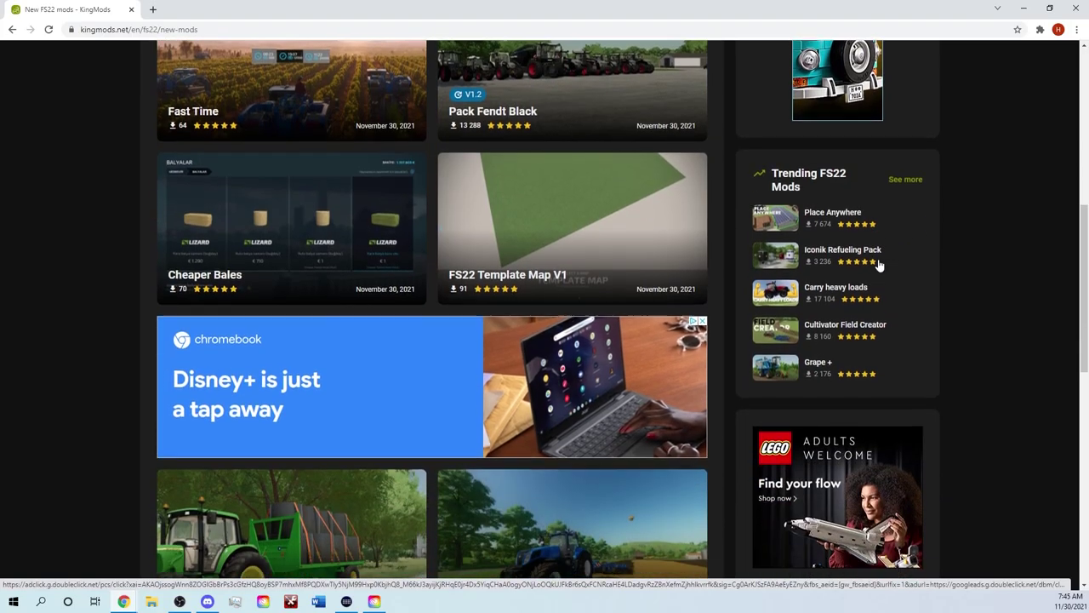
scroll(880, 266, "down", 2)
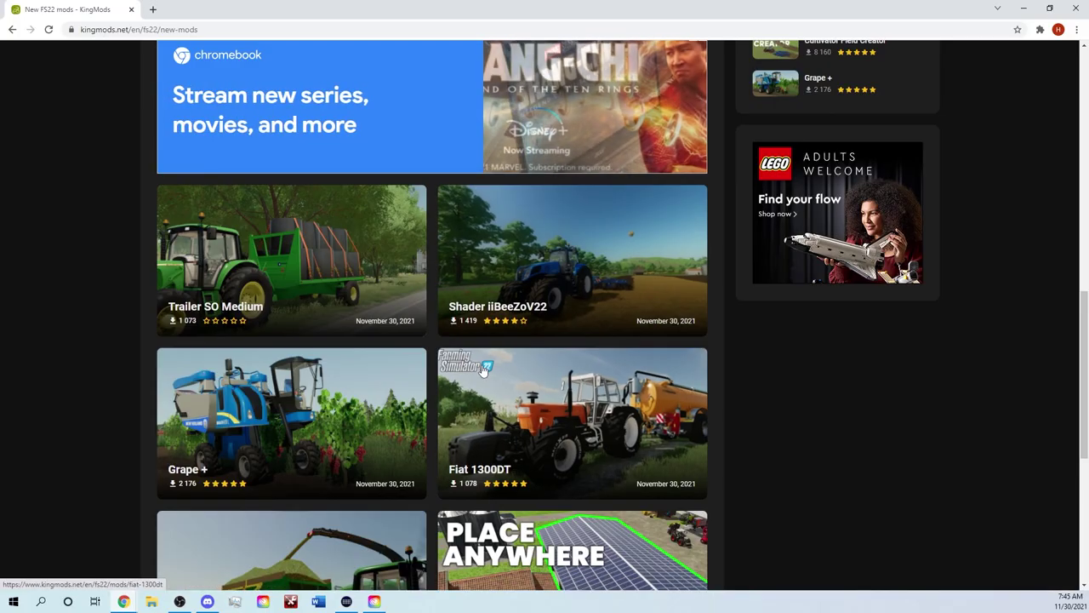
scroll(545, 383, "down", 1)
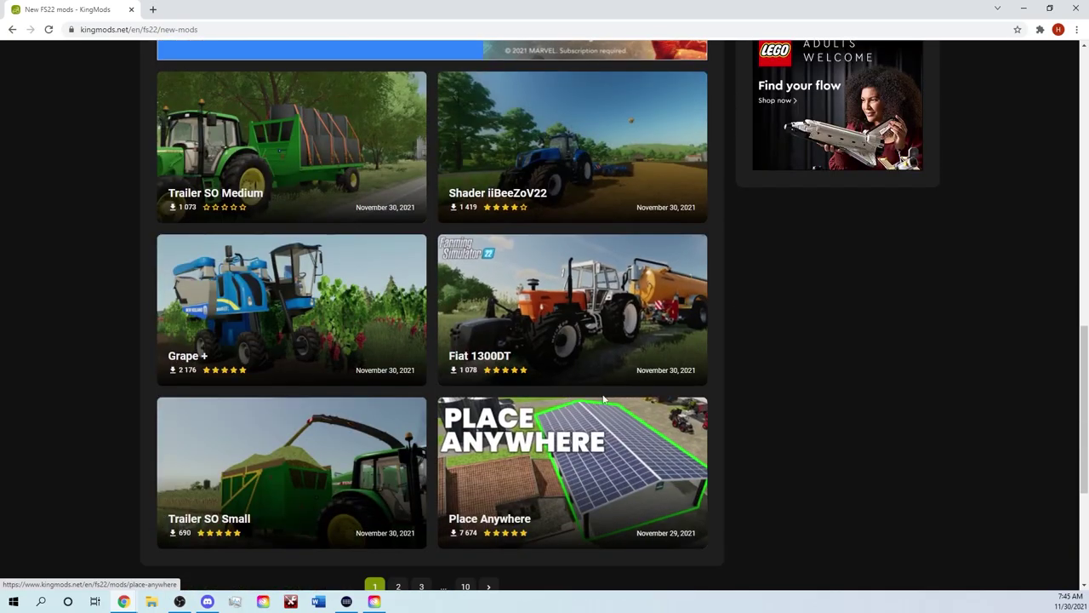
scroll(603, 396, "down", 2)
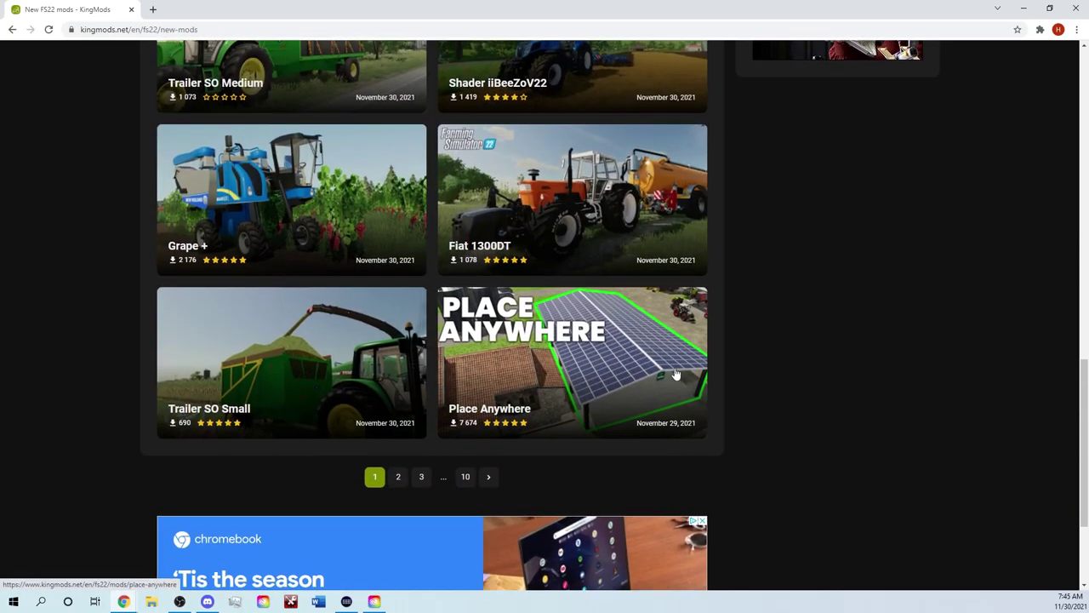
scroll(672, 374, "up", 1)
scroll(671, 380, "up", 1)
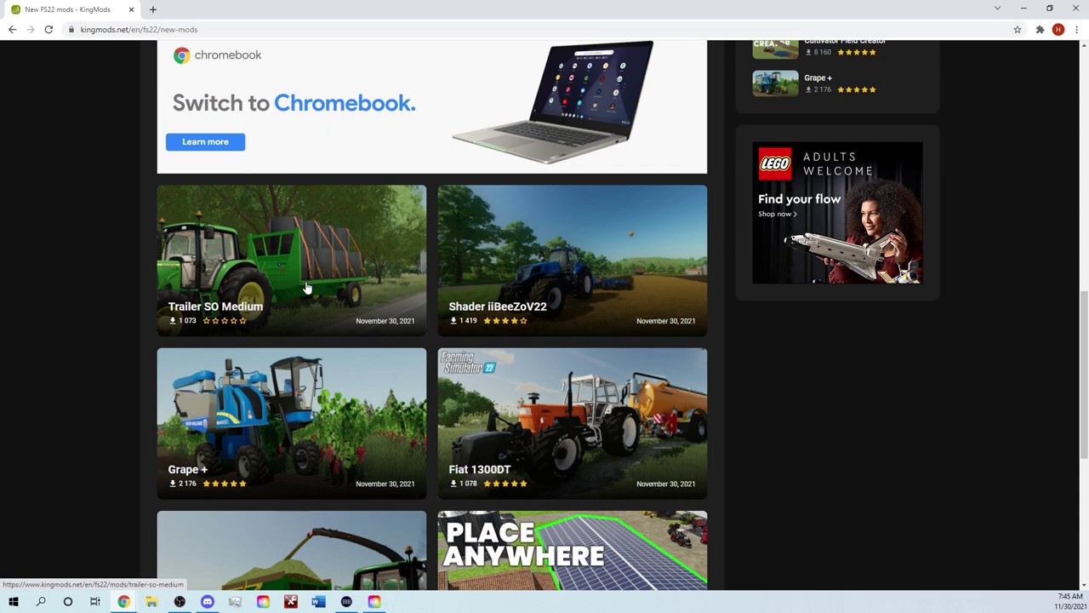
- Download FS22_Trailer_SO_Medium.zip (29.74 MB) from the Trailer SO Medium page via Workupload
left_click(308, 288)
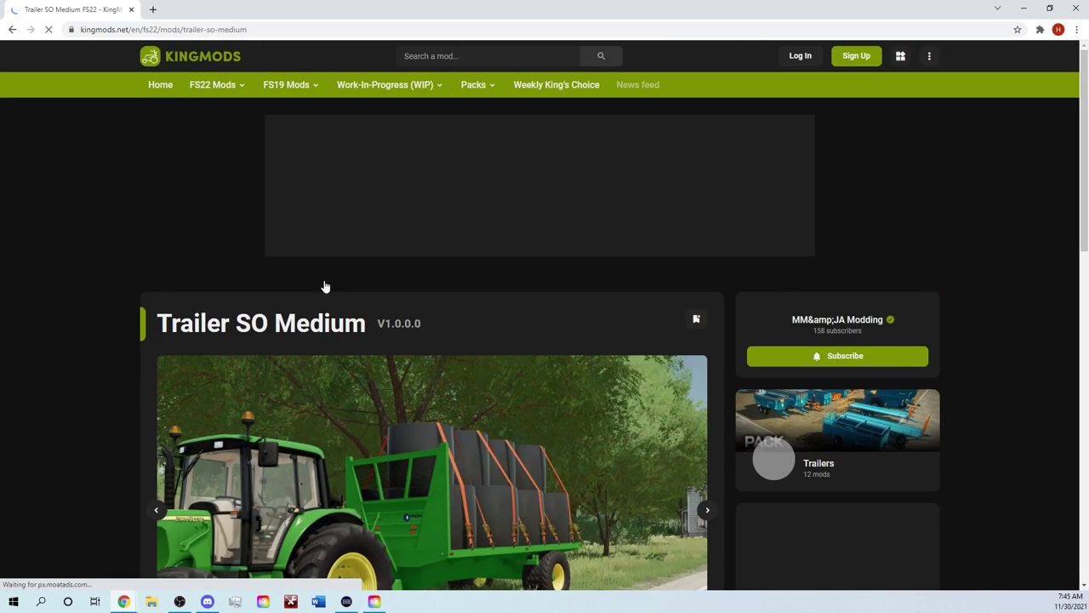
scroll(592, 310, "down", 1)
scroll(592, 310, "down", 1)
scroll(312, 296, "down", 3)
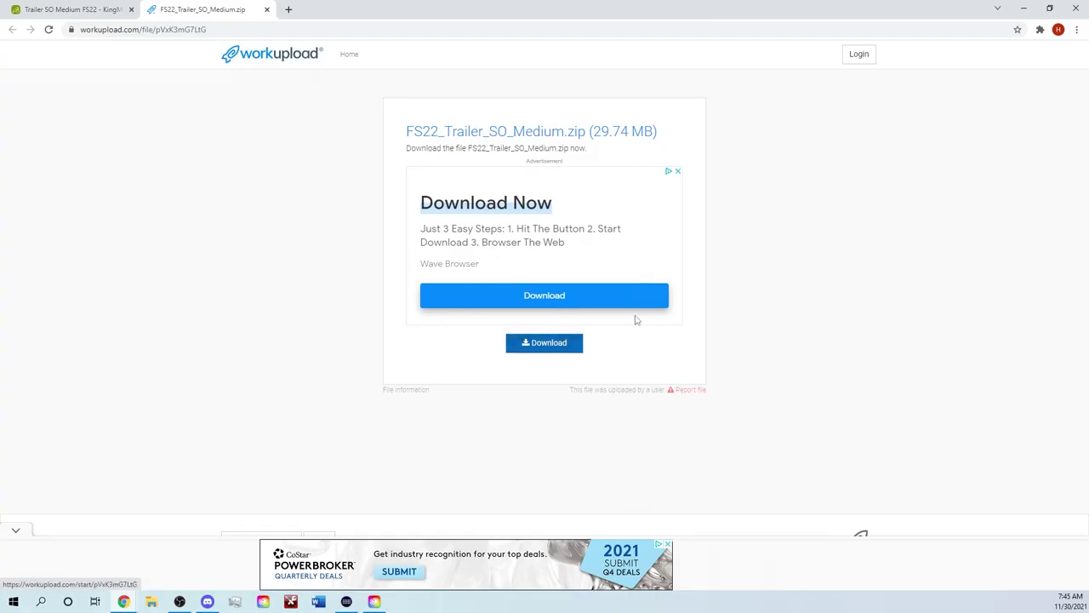
left_click(541, 353)
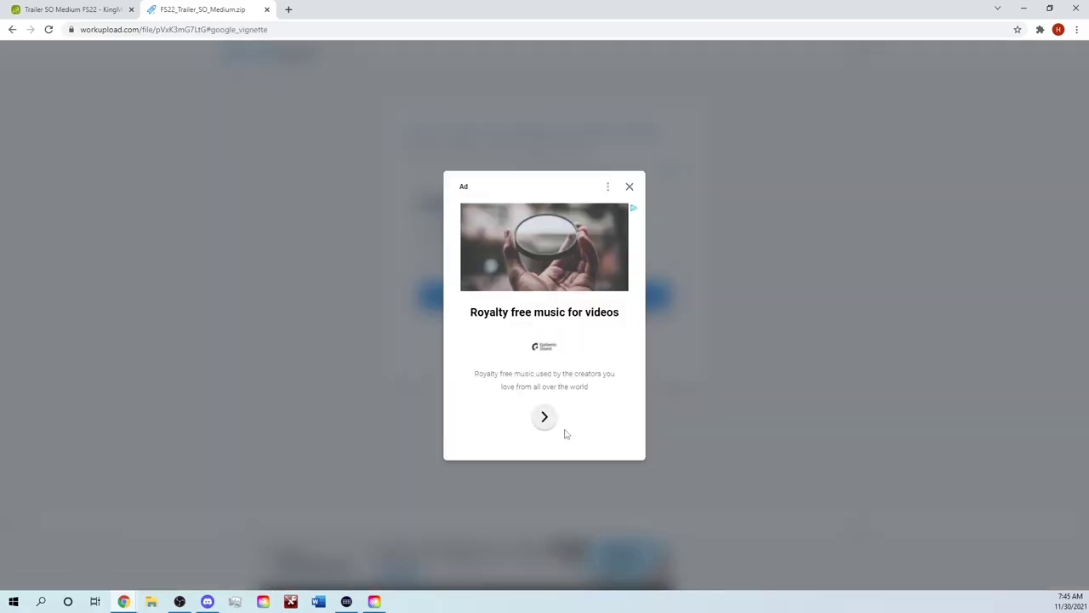
left_click(630, 188)
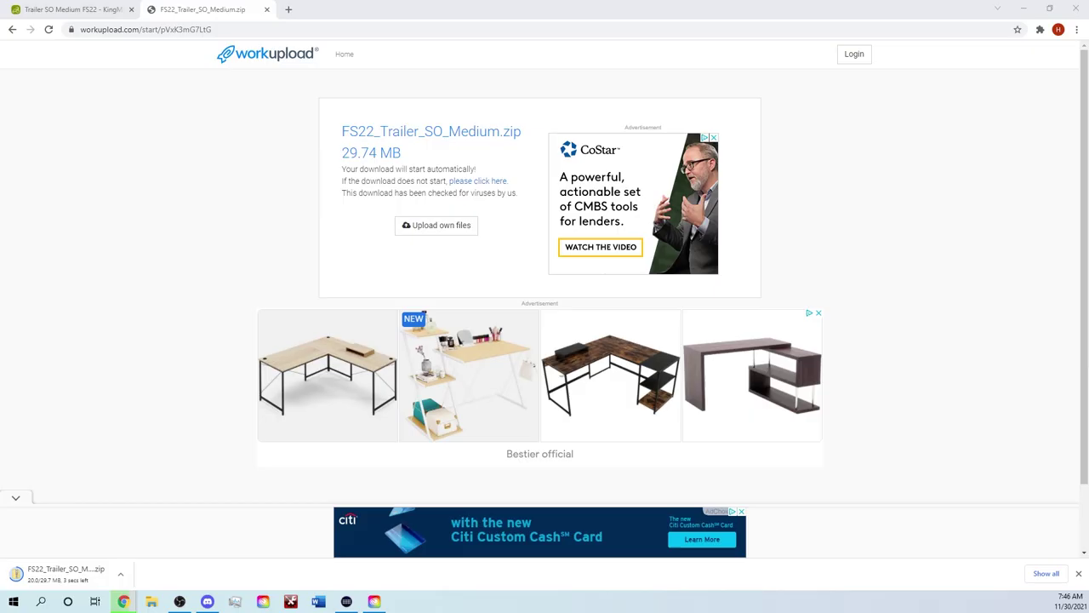
- Cut FS22_Trailer_SO_Medium.zip from the Downloads folder in File Explorer
left_click(1027, 9)
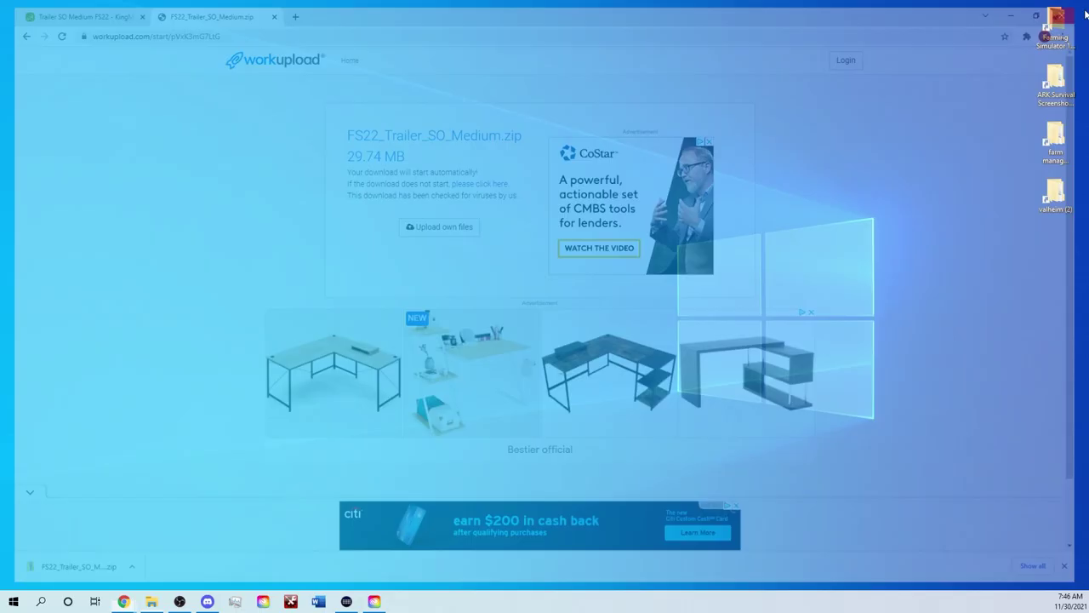
key("super+e")
left_click_drag(504, 109, 299, 134)
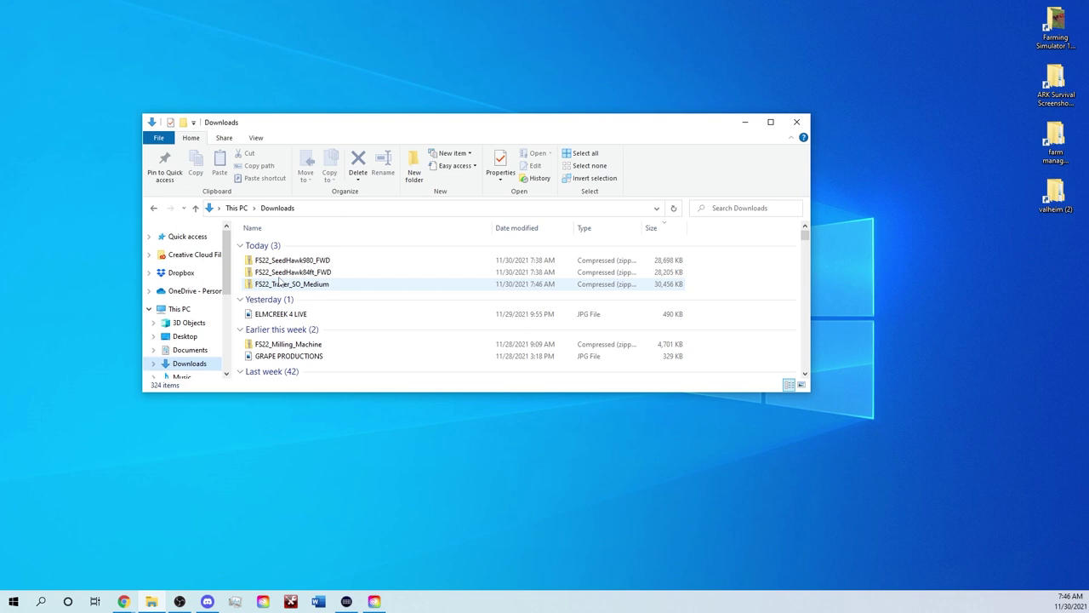
left_click(306, 287)
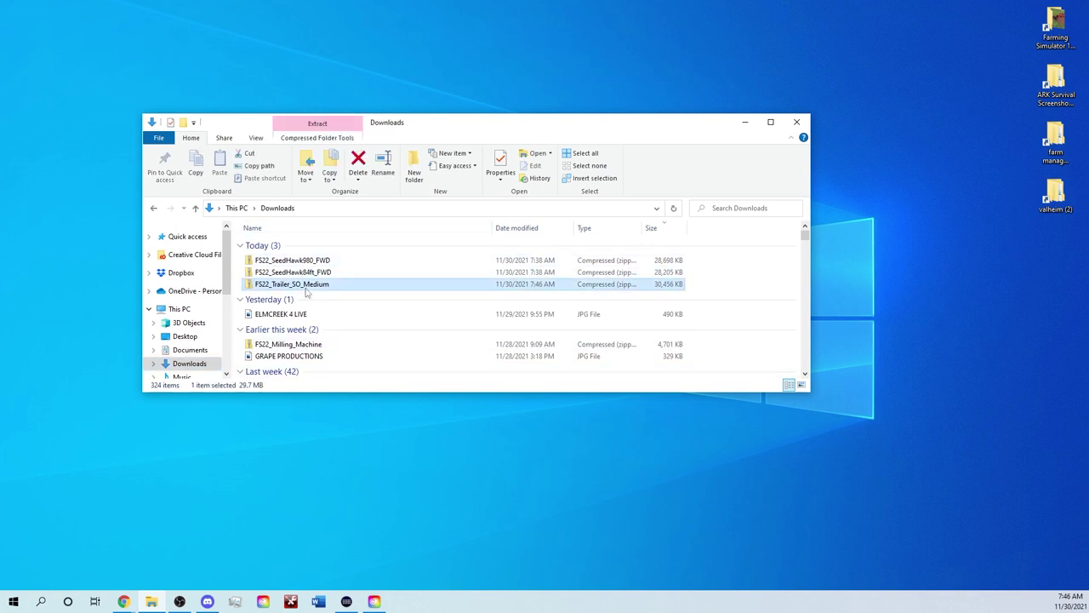
right_click(320, 289)
left_click(370, 438)
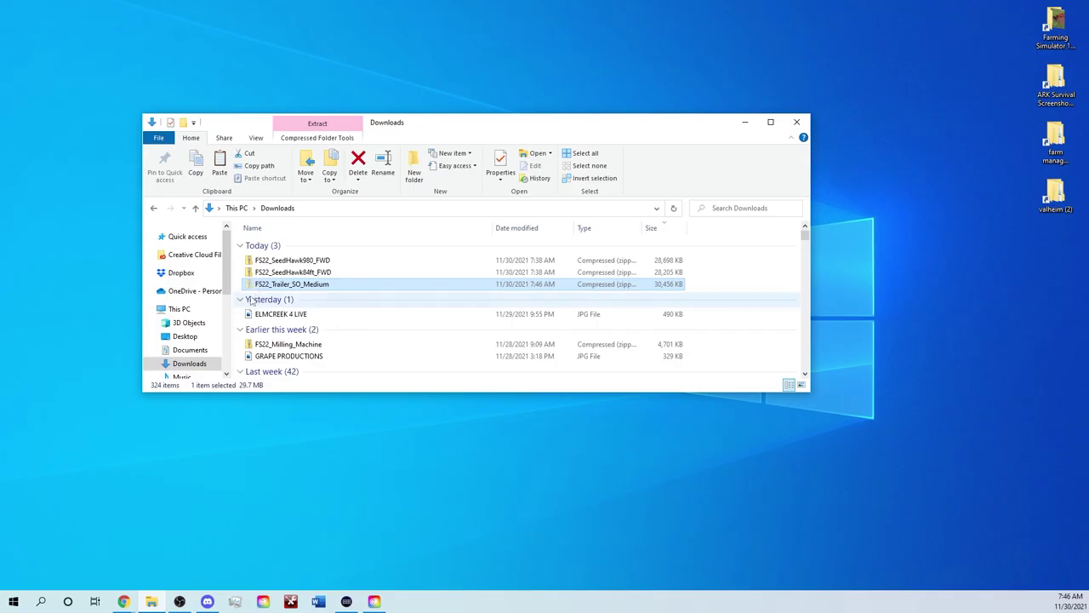
- Paste the trailer zip into Documents > My Games > FarmingSimulator2022 > mods
left_click(191, 349)
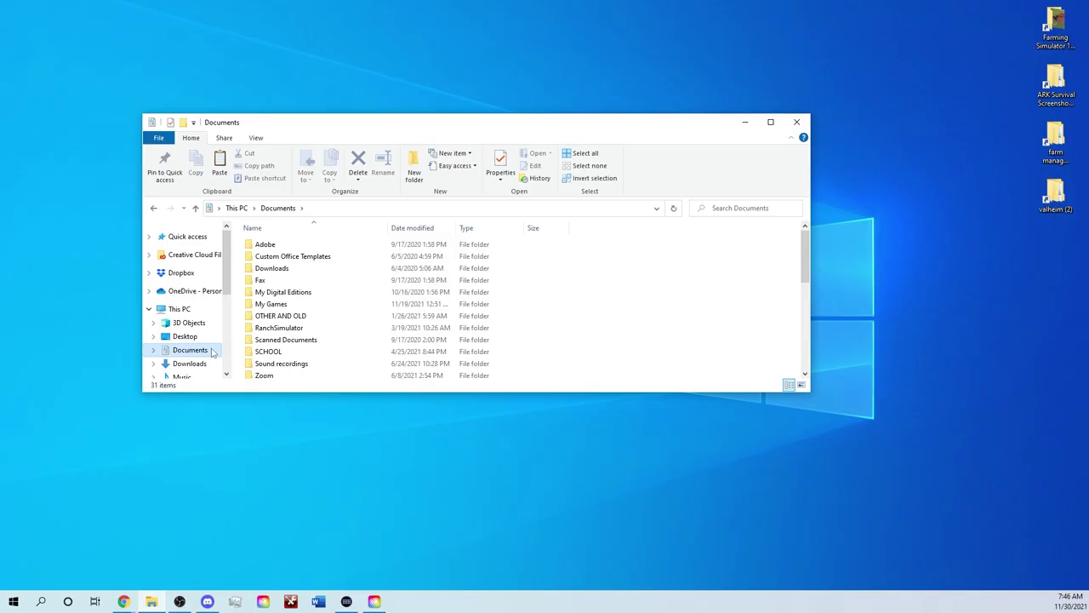
double_click(292, 307)
double_click(296, 268)
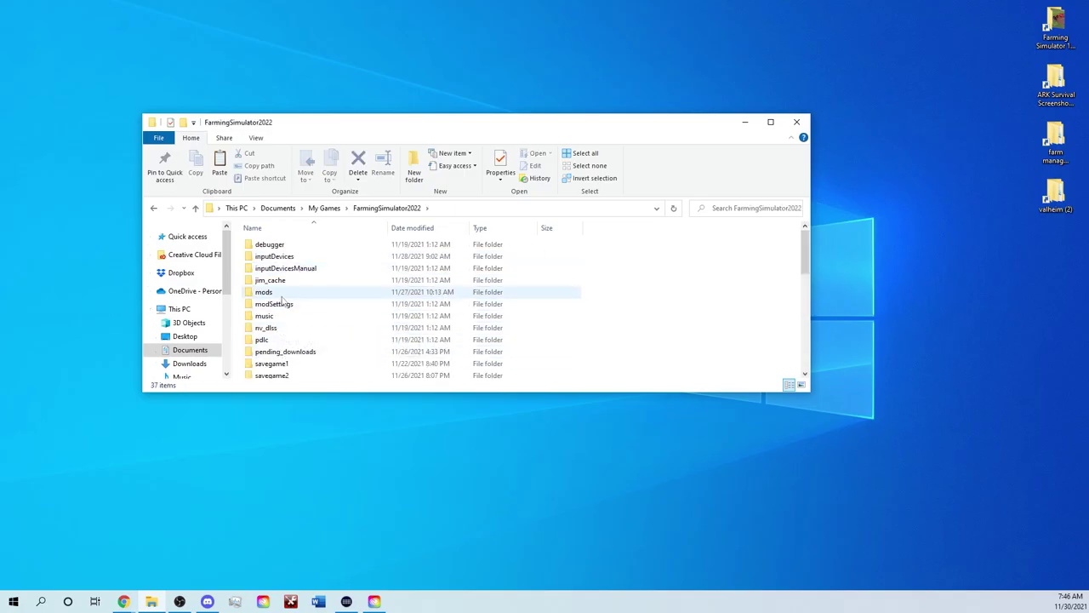
left_click(280, 294)
double_click(274, 295)
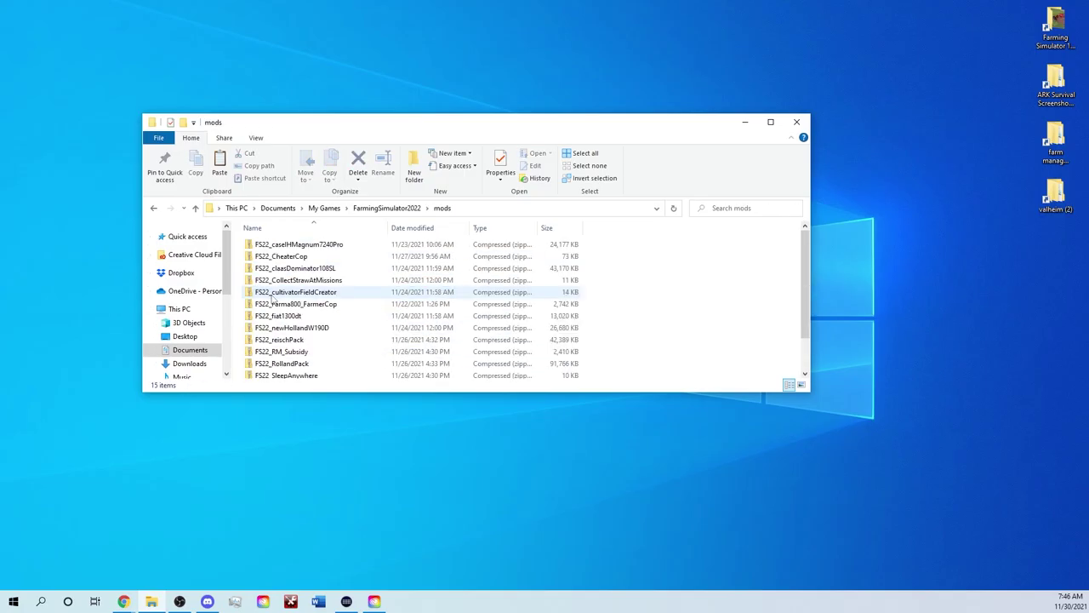
right_click(618, 283)
left_click(661, 360)
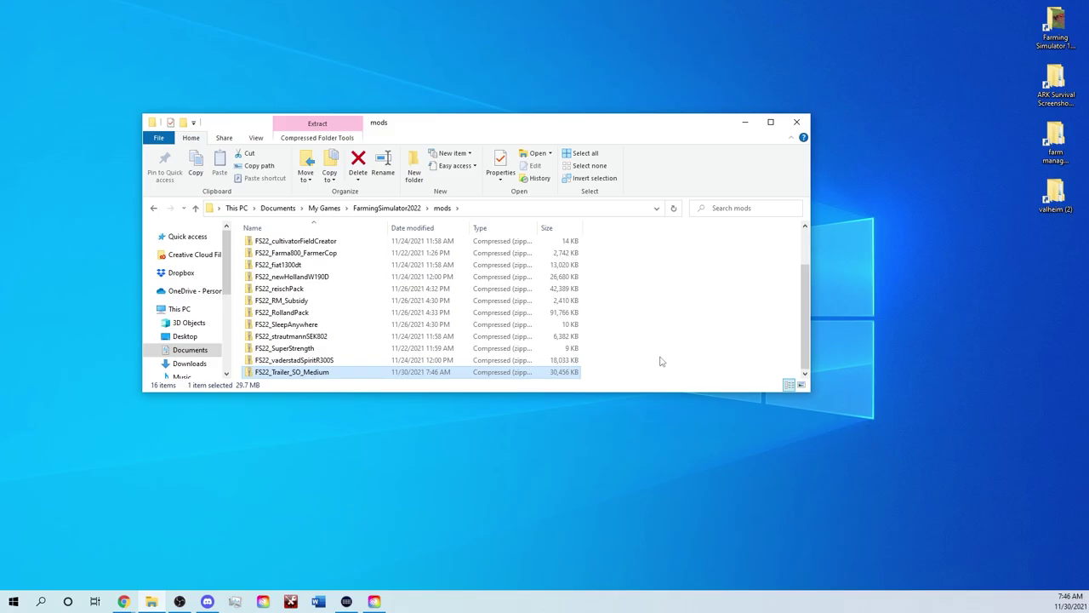
left_click(661, 361)
- Switch to This PC, then close File Explorer
scroll(661, 349, "up", 1)
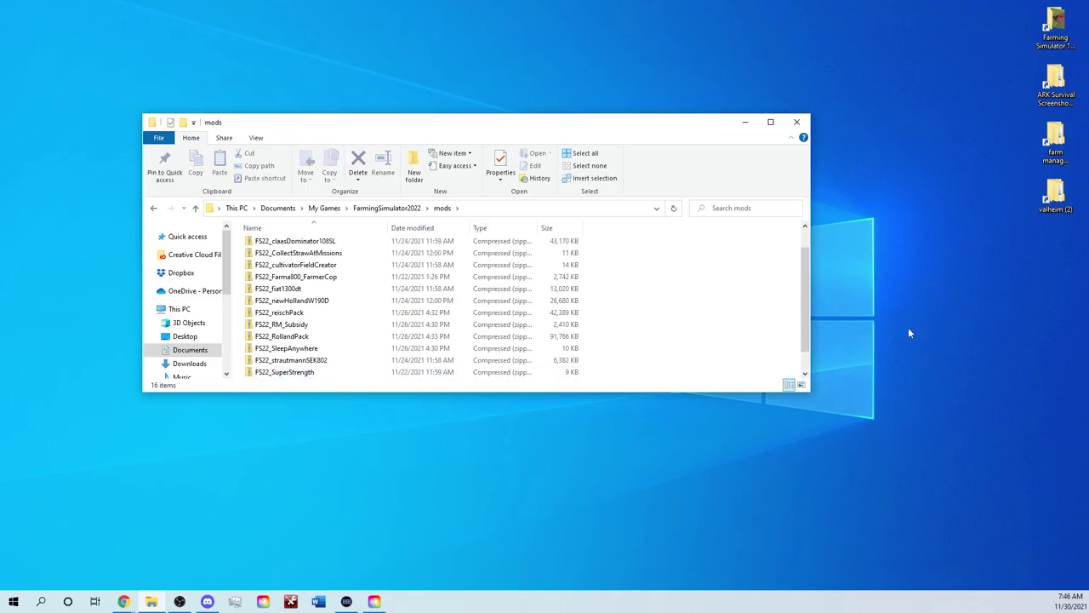
left_click(175, 310)
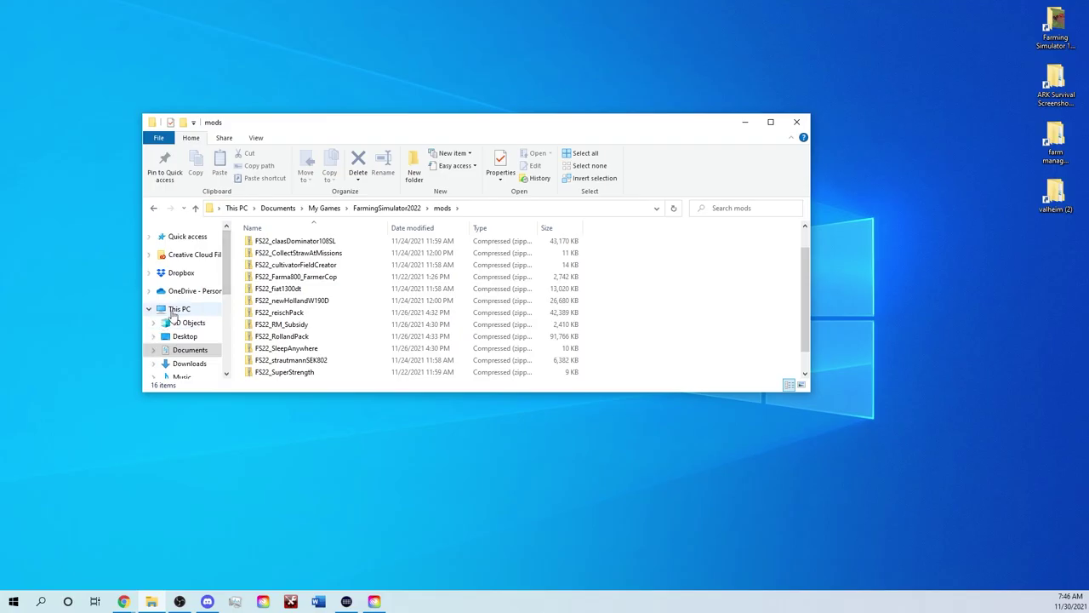
scroll(439, 322, "down", 1)
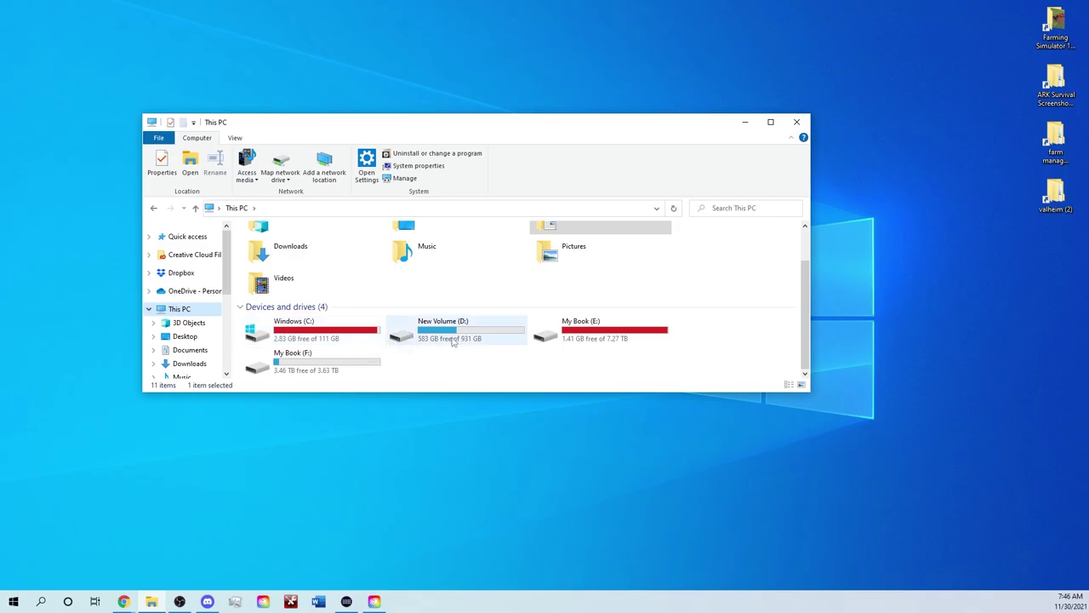
scroll(454, 342, "up", 2)
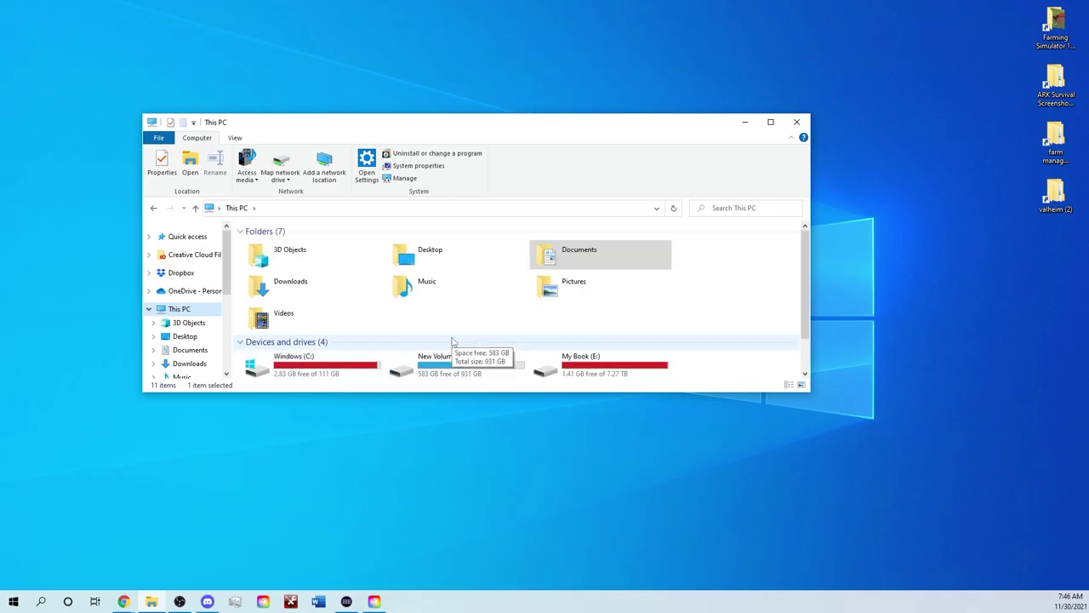
left_click(798, 124)
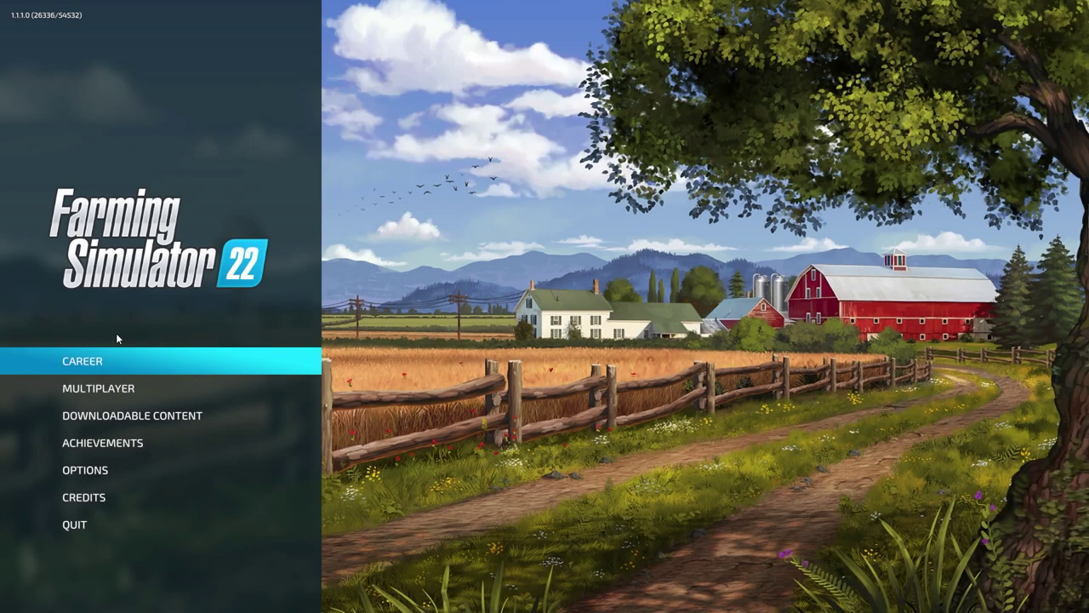
- Enter ModHub and browse its best-rated, most downloaded, latest, recommended, downloading and update lists
left_click(122, 415)
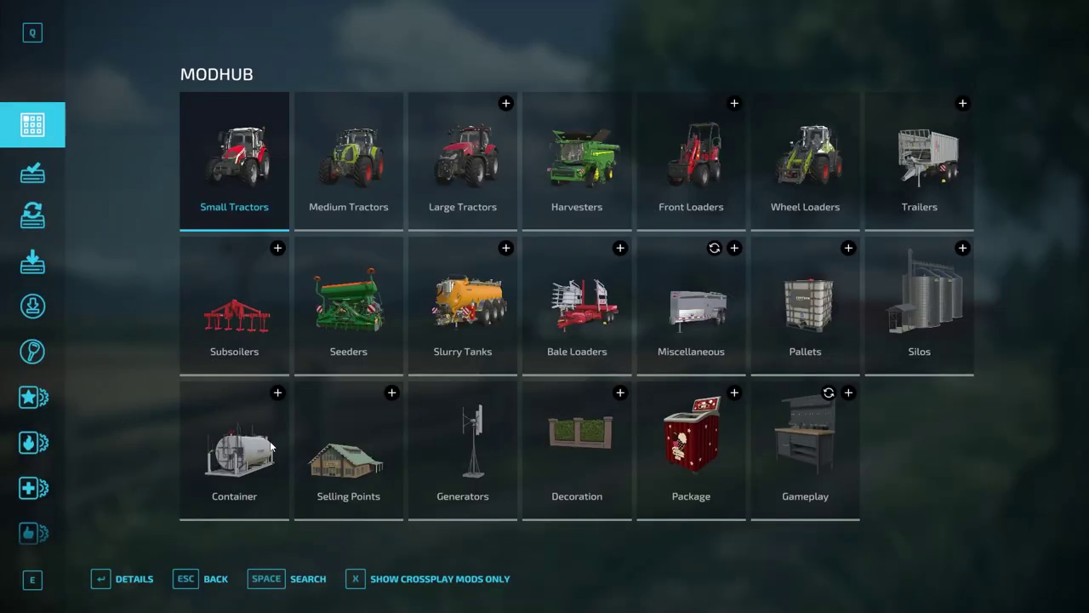
scroll(39, 451, "down", 1)
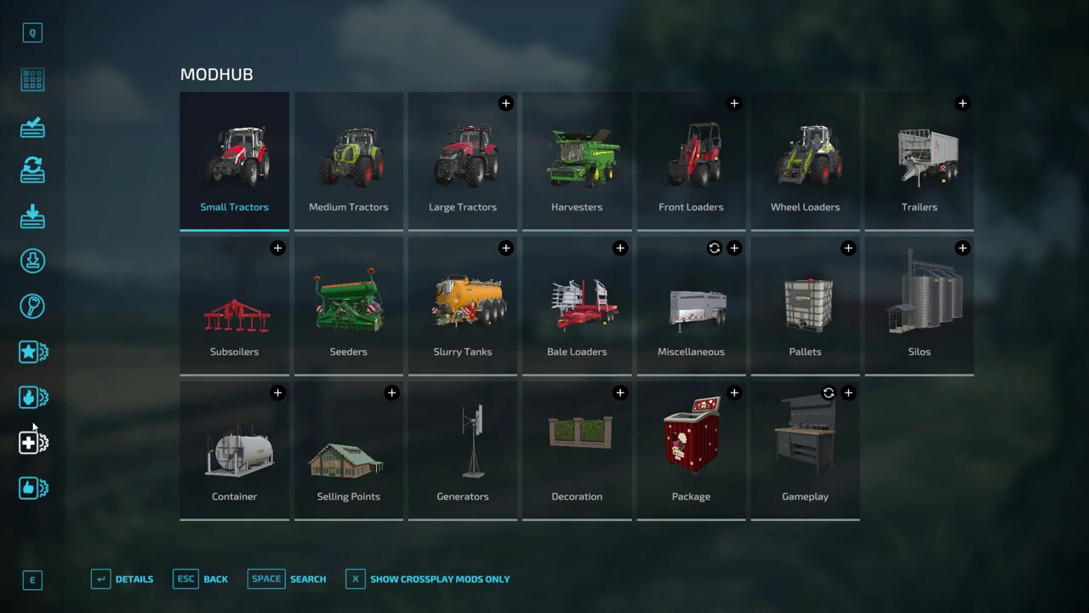
left_click(35, 354)
left_click(35, 400)
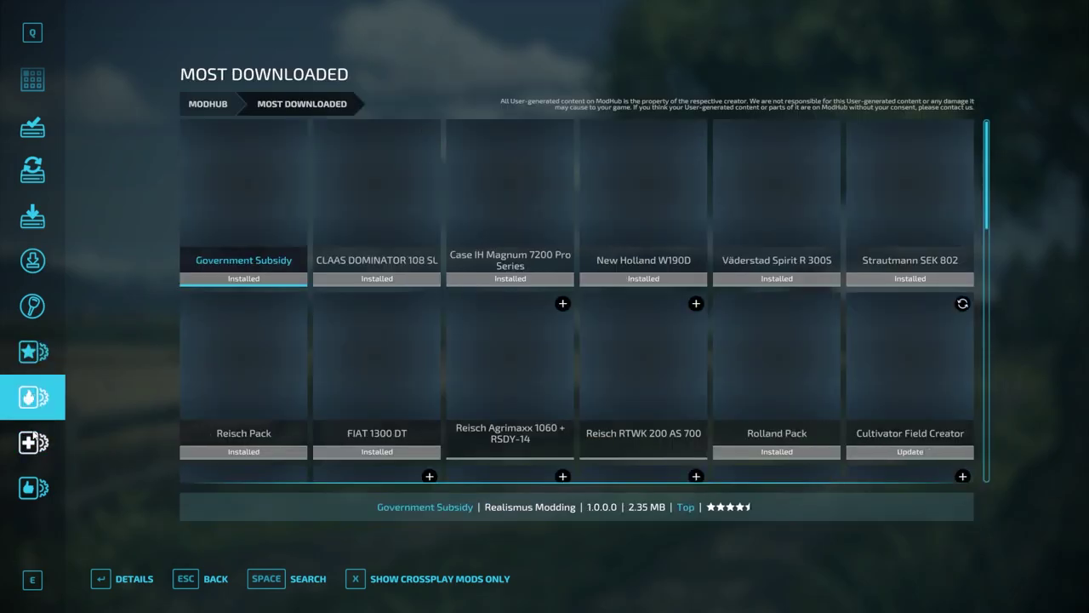
left_click(34, 439)
key("e")
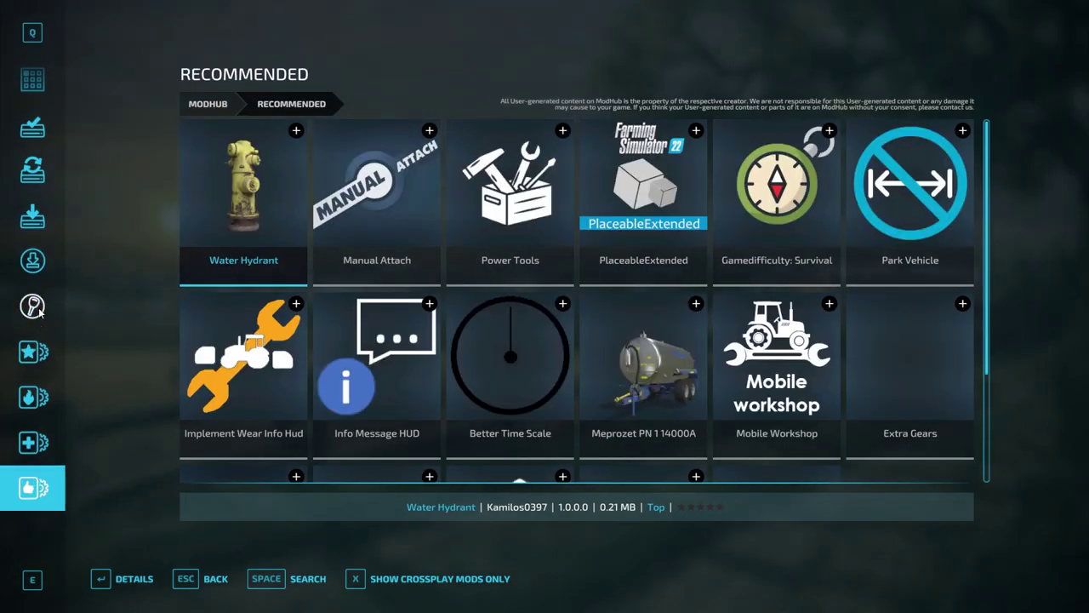
left_click(28, 221)
left_click(32, 174)
- Confirm Serralharia do Outeiro Medium (29.74 MB) under Installed, then return to the category overview
left_click(36, 134)
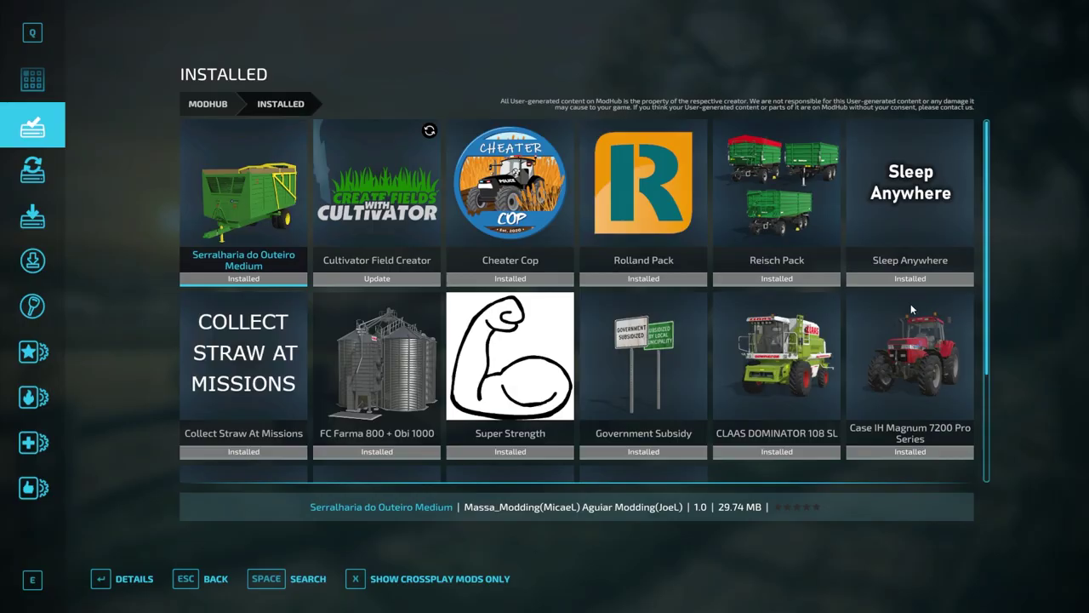
scroll(887, 363, "down", 1)
scroll(888, 363, "up", 1)
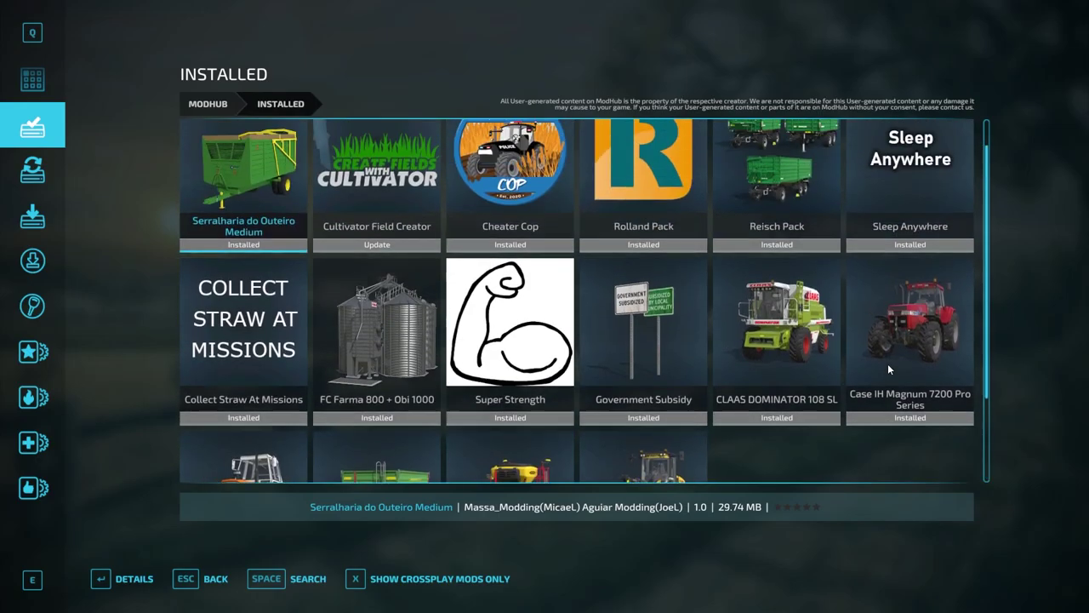
scroll(255, 213, "up", 1)
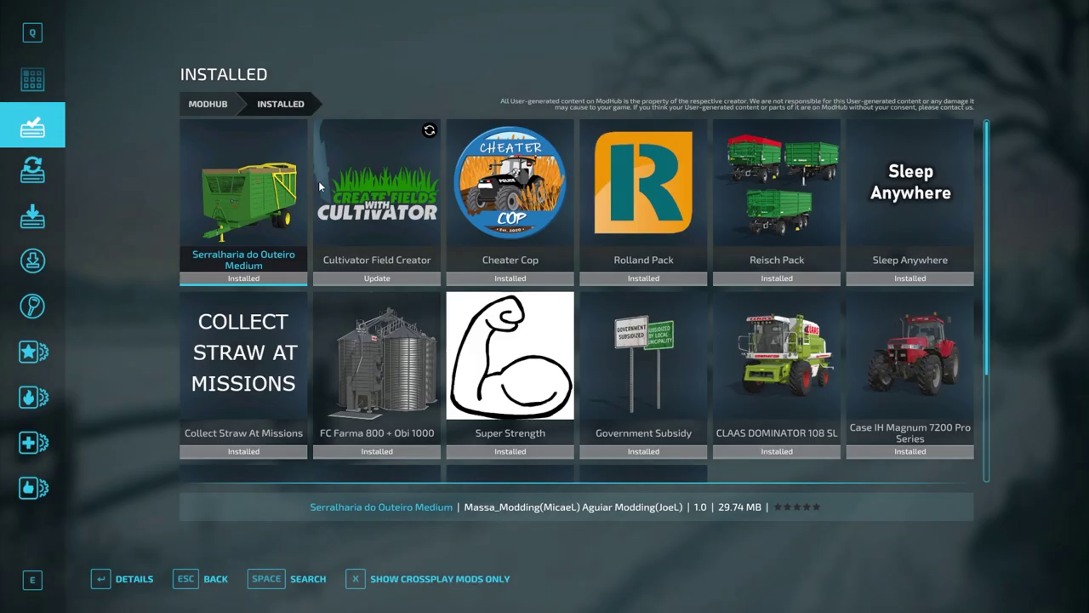
left_click(36, 82)
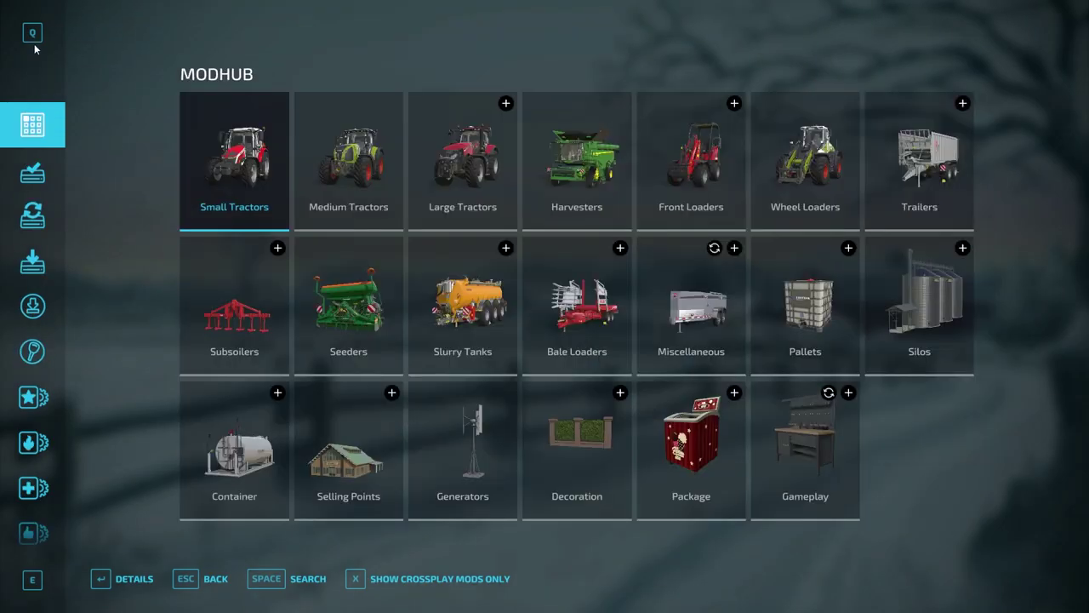
key("Escape")
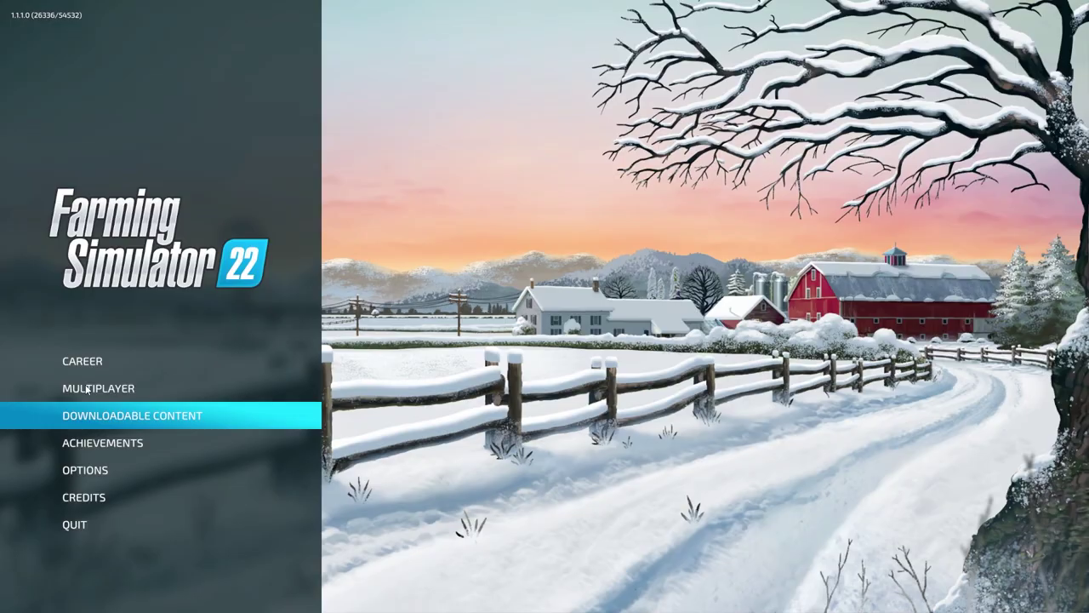
left_click(82, 360)
scroll(547, 323, "down", 2)
scroll(551, 331, "down", 2)
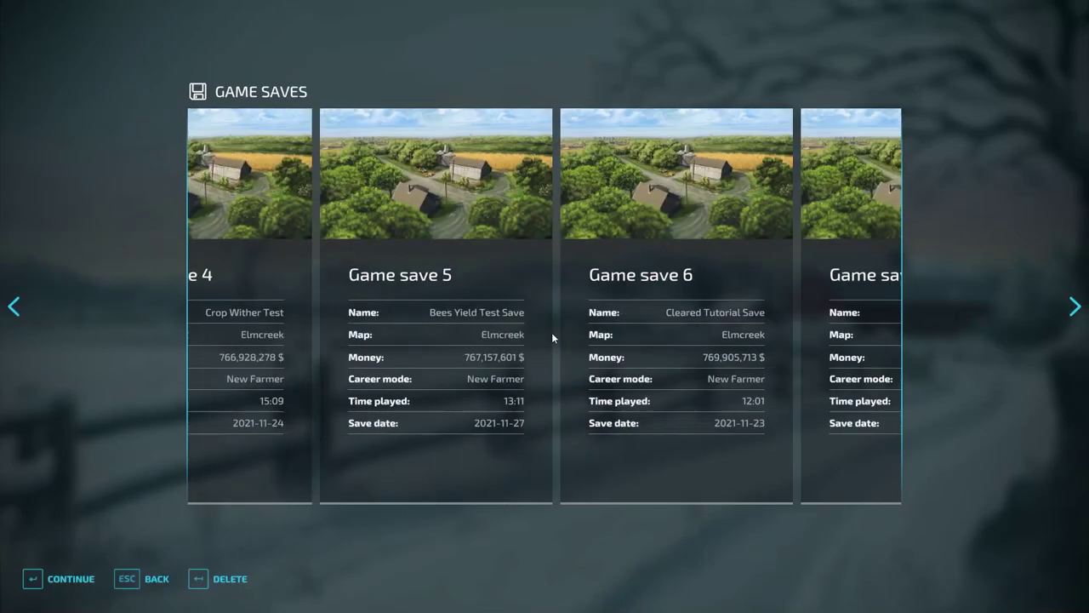
scroll(544, 334, "down", 4)
left_click(349, 323)
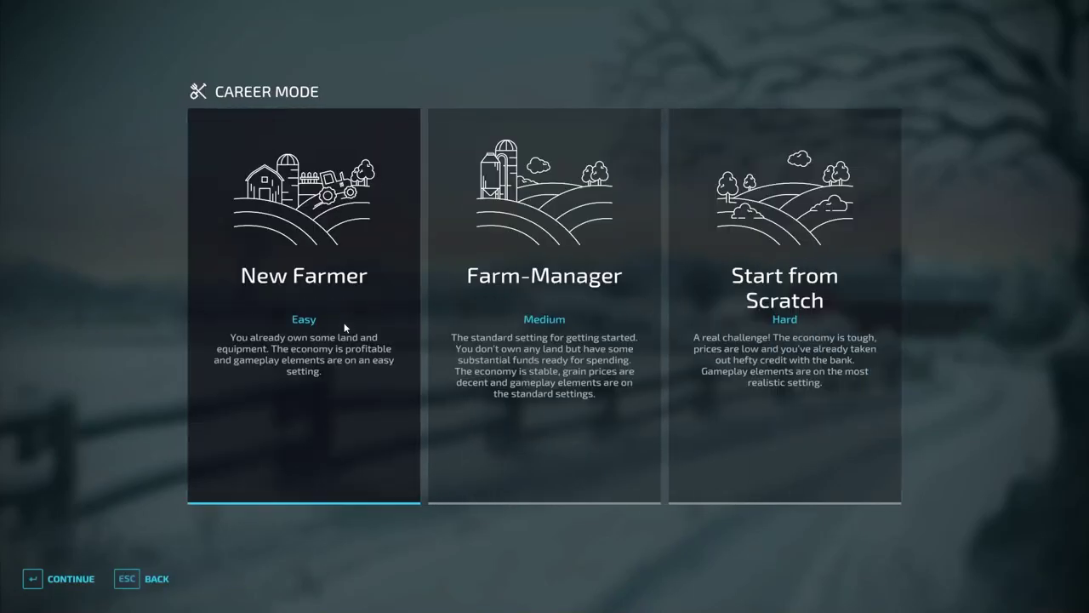
left_click(409, 313)
scroll(410, 314, "down", 1)
scroll(410, 314, "up", 1)
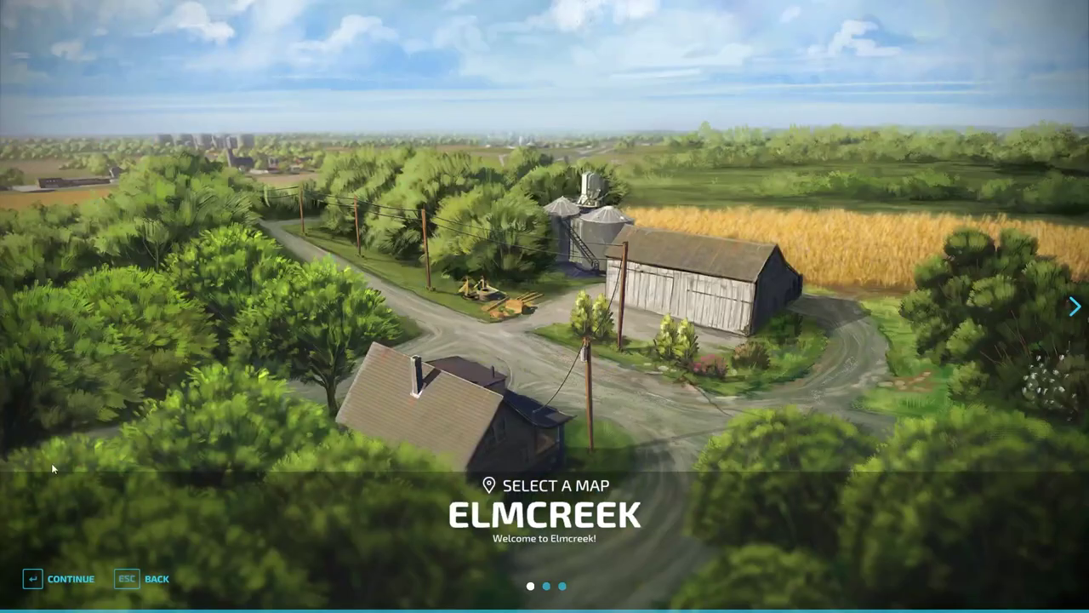
left_click(64, 578)
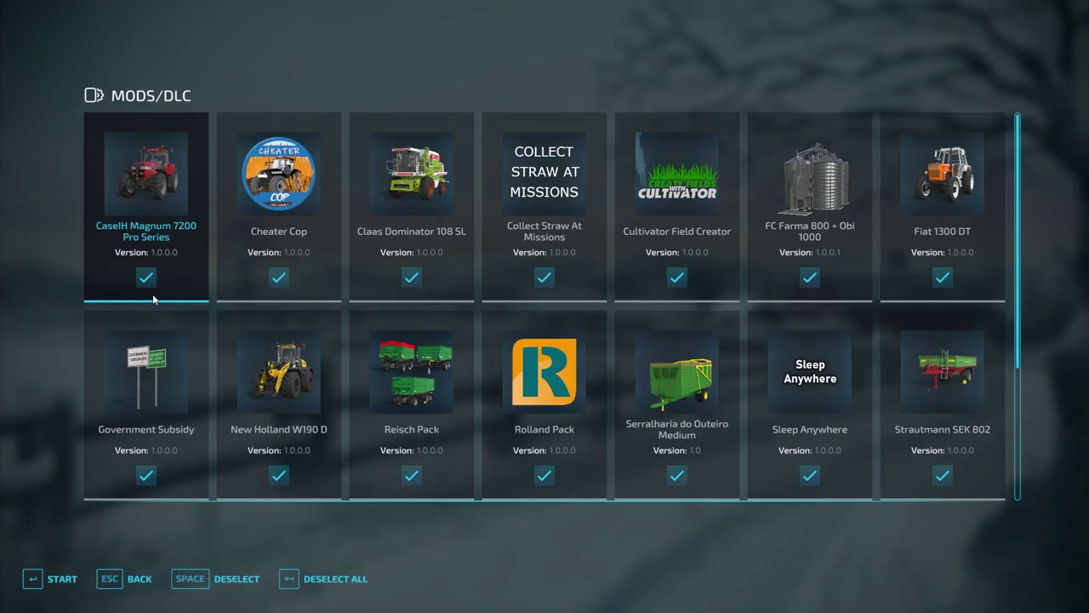
scroll(561, 391, "down", 3)
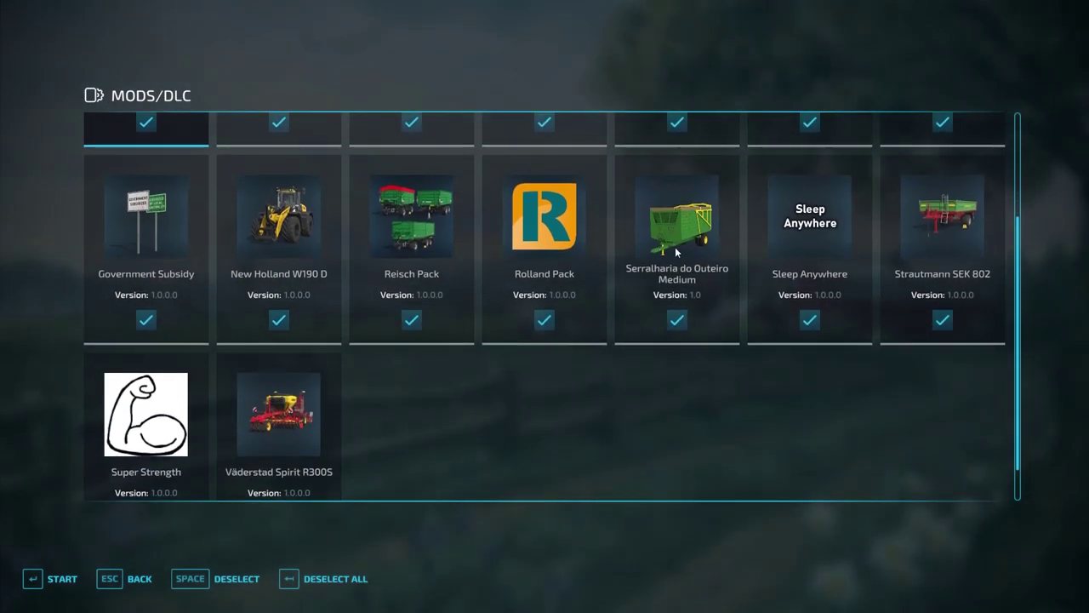
left_click(681, 319)
left_click(680, 318)
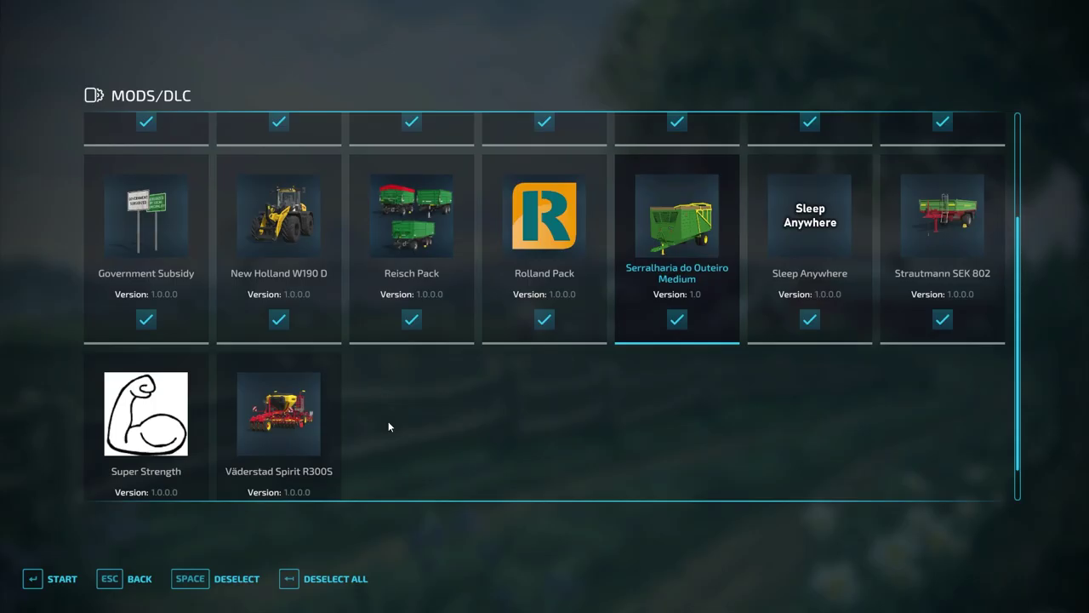
left_click(120, 586)
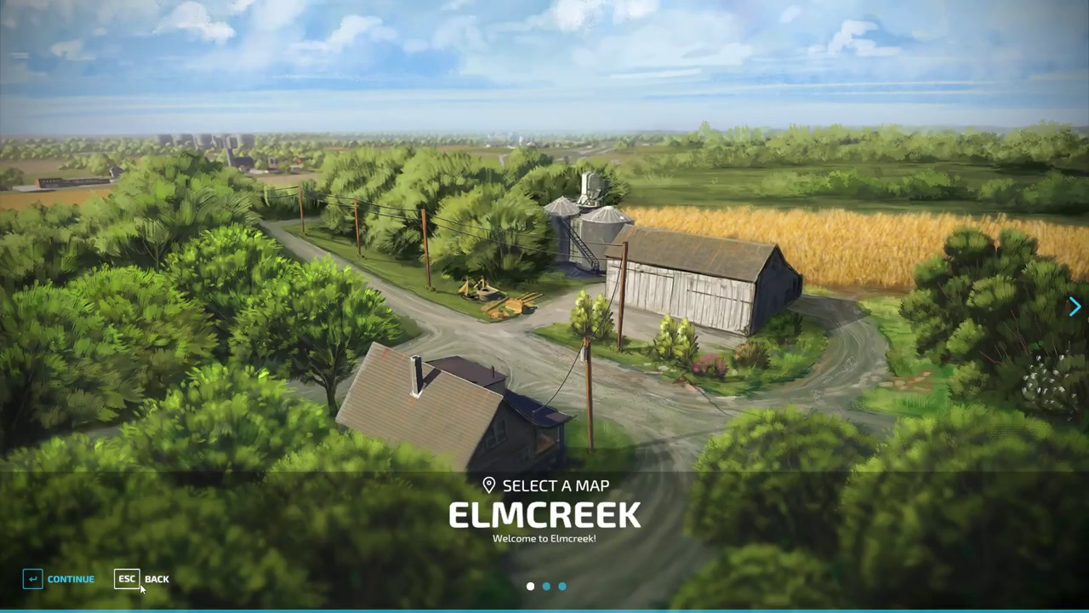
left_click(141, 587)
left_click(141, 587)
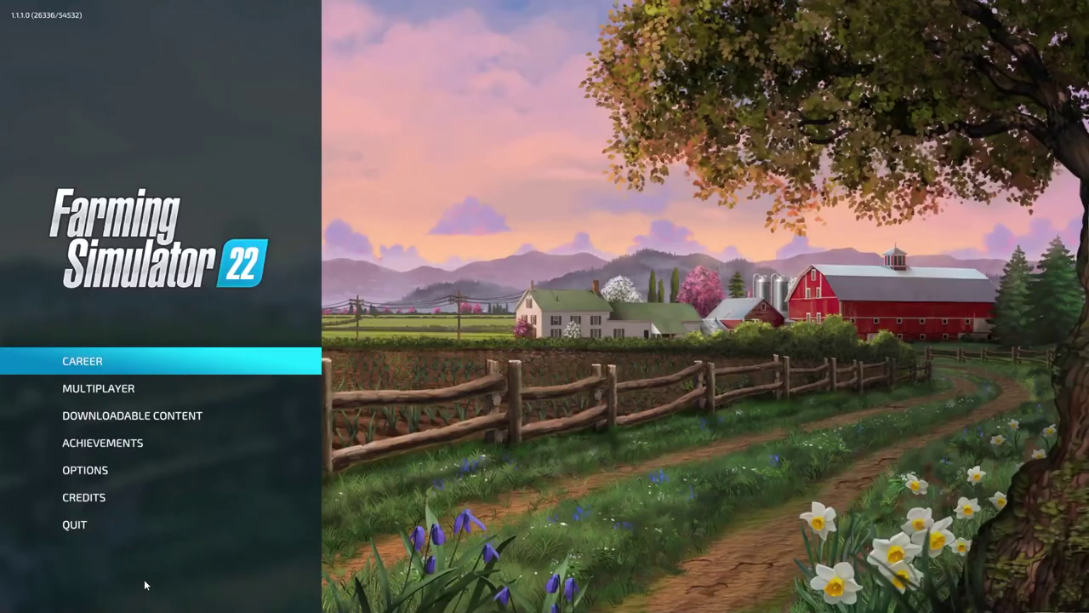